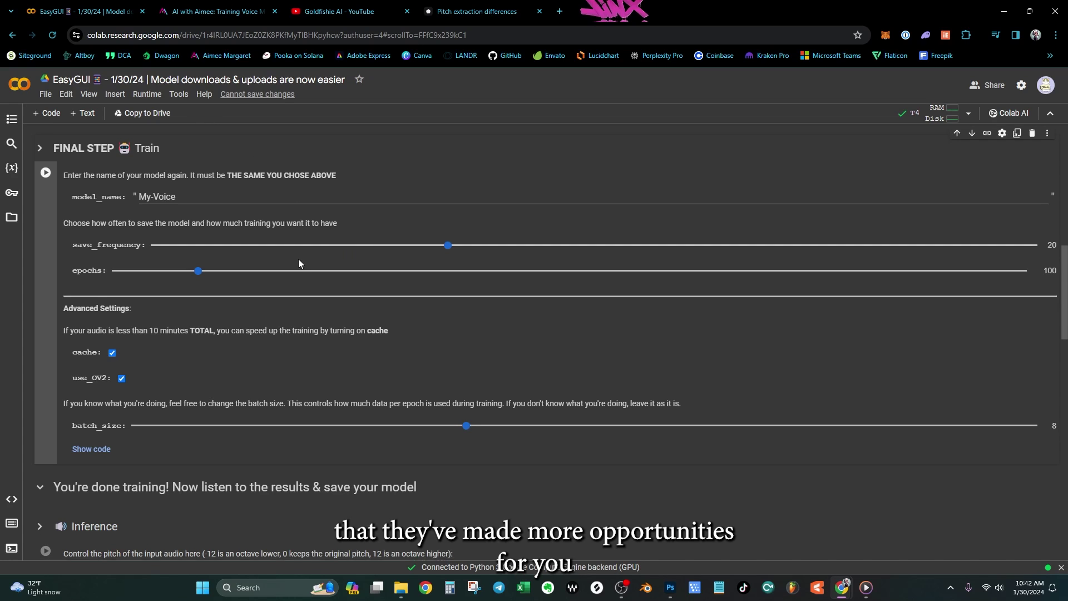
# Review the notebook's cells, from RVC installation and the four training steps to the sections for inference, saving and moving files
pyautogui.scroll(-15, 299, 262)
pyautogui.scroll(2, 299, 264)
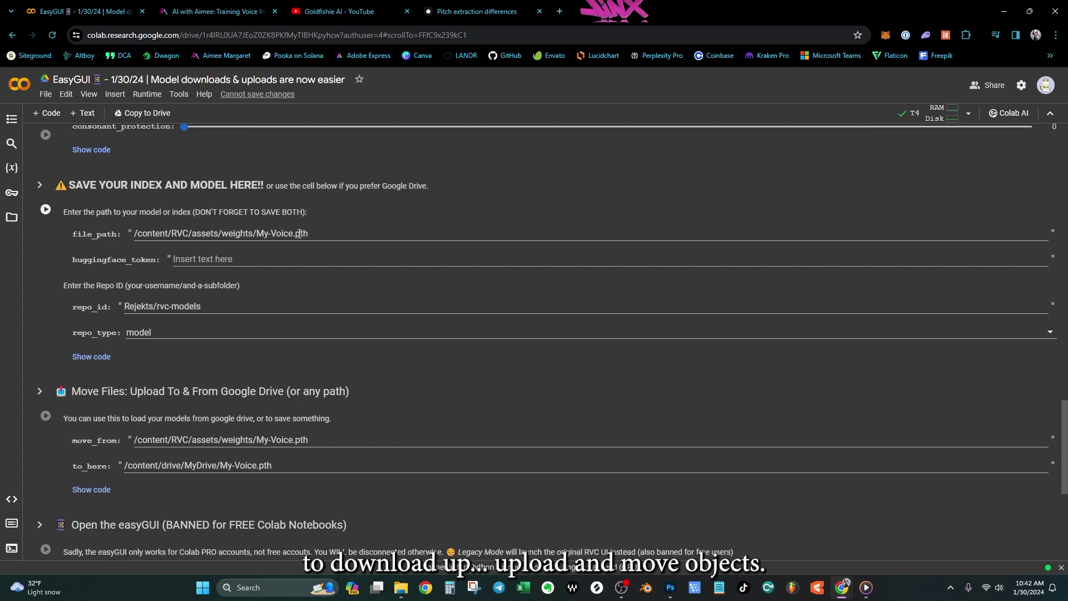
pyautogui.scroll(20, 299, 234)
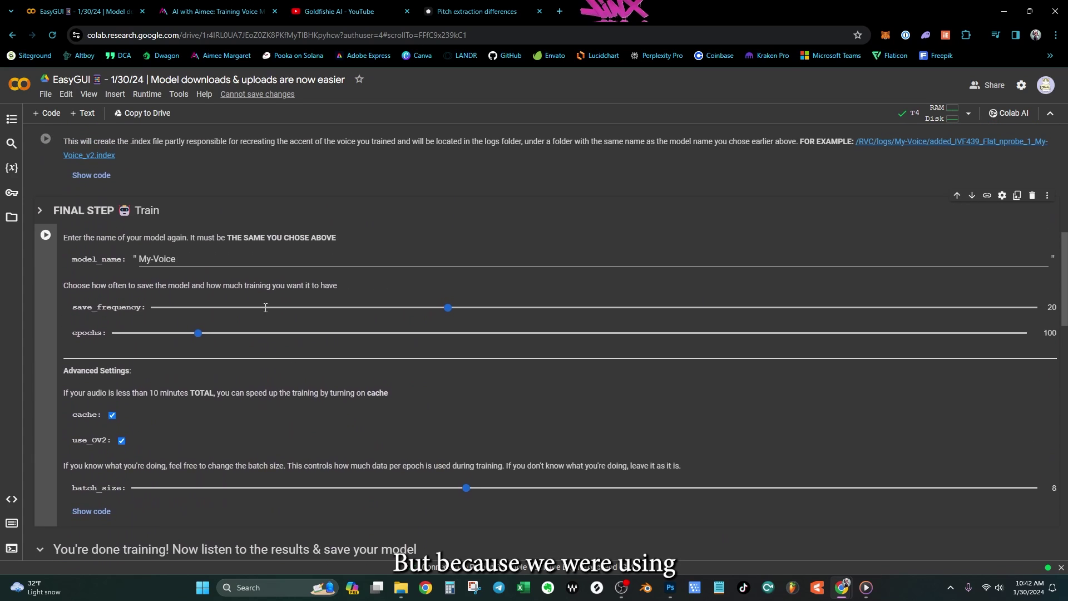
pyautogui.scroll(2, 265, 308)
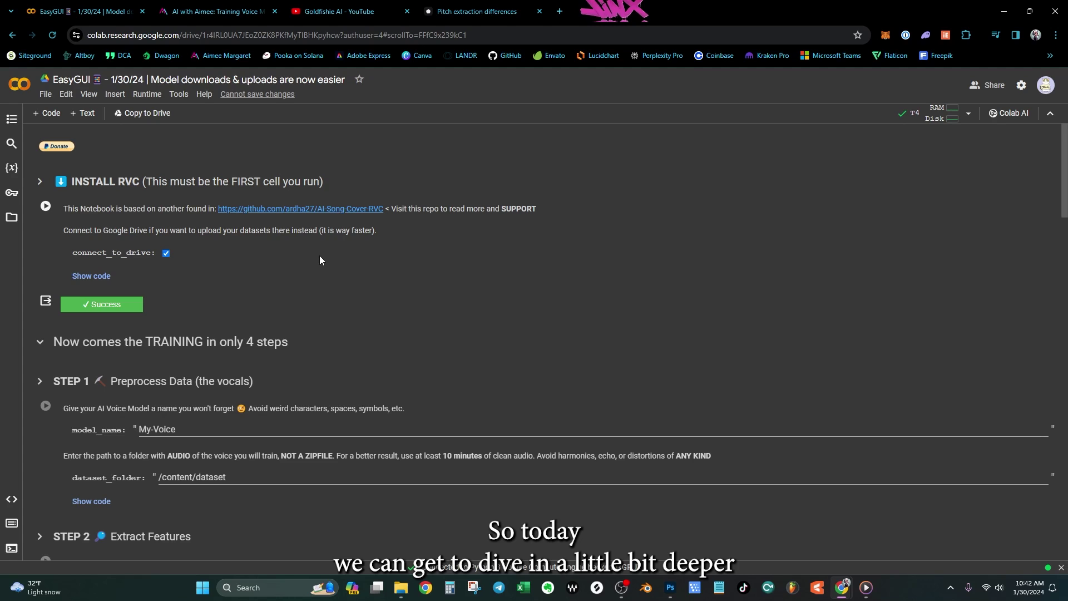
pyautogui.scroll(-4, 320, 257)
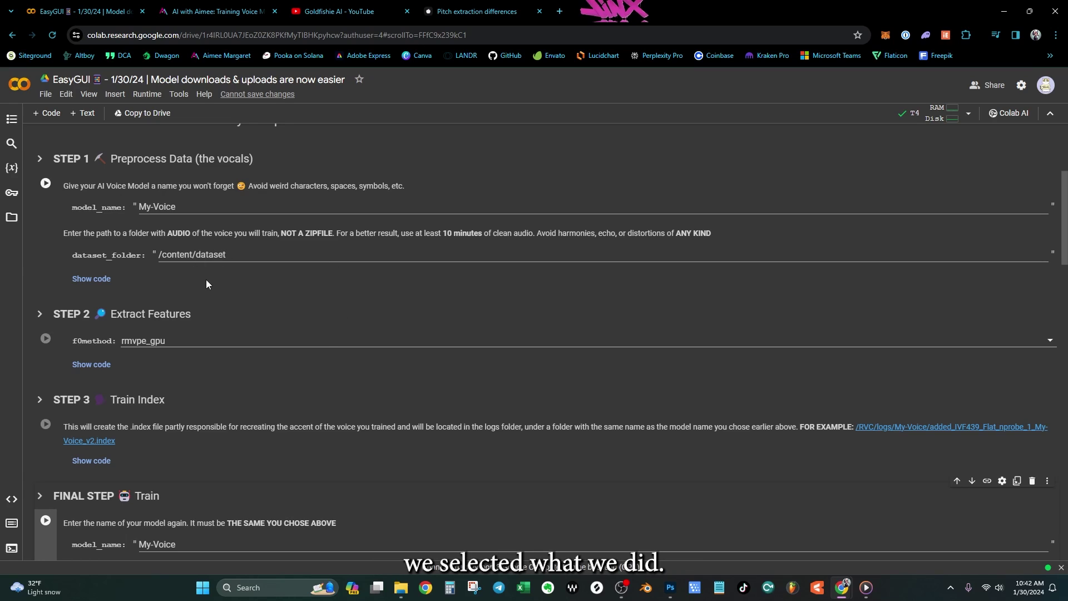
pyautogui.scroll(4, 324, 346)
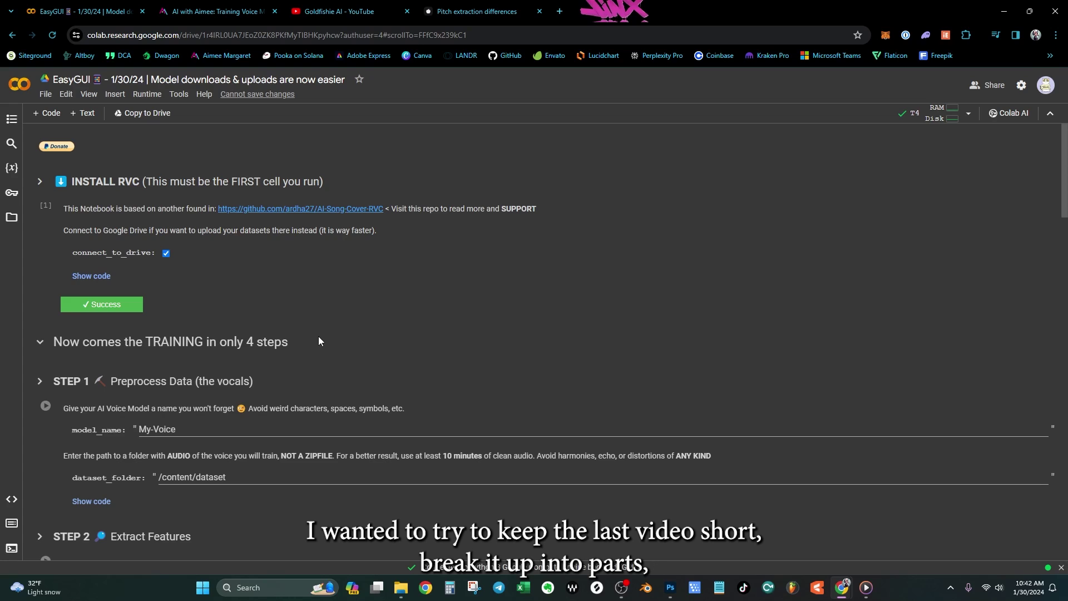
pyautogui.scroll(-3, 319, 341)
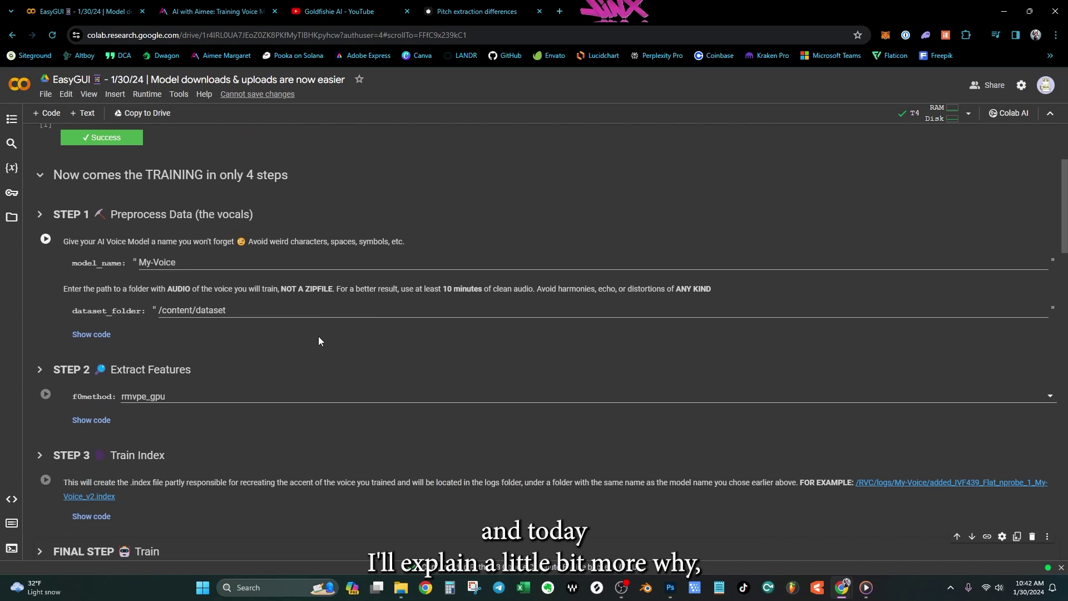
pyautogui.scroll(3, 319, 341)
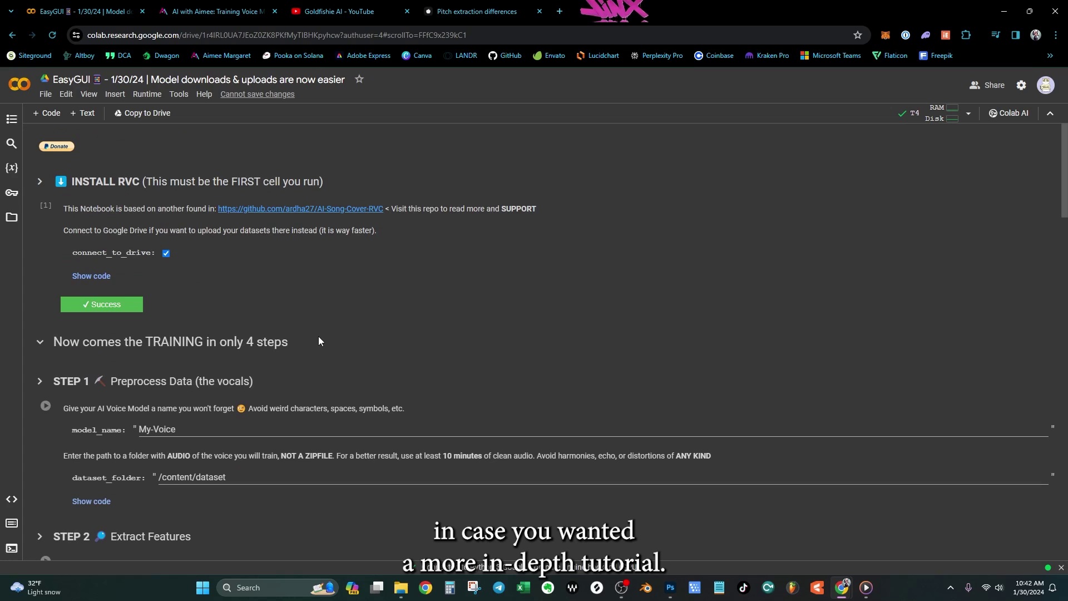
pyautogui.scroll(-5, 319, 340)
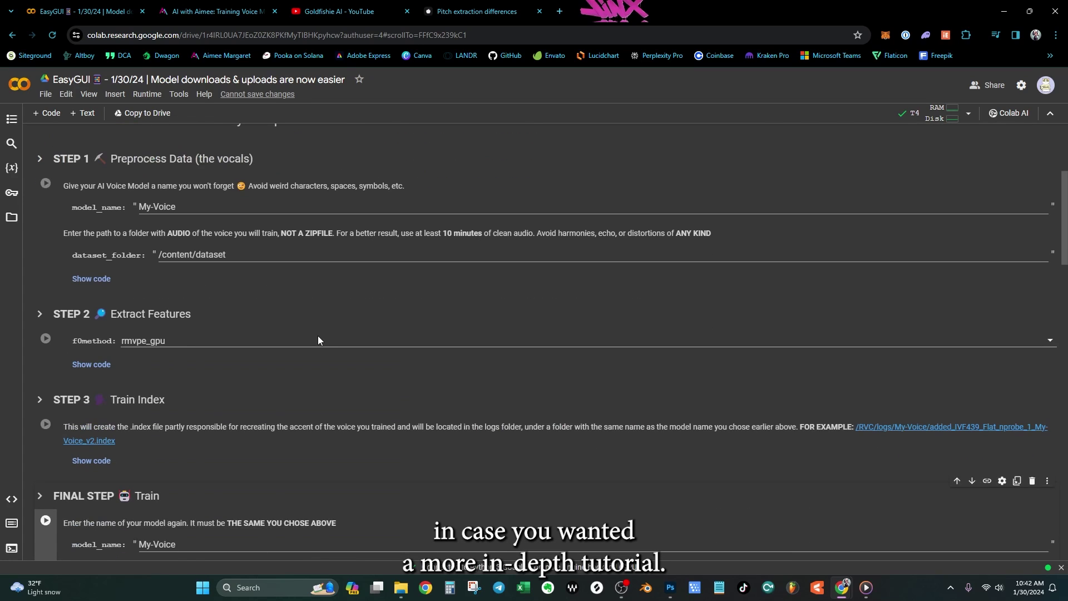
pyautogui.scroll(-5, 319, 337)
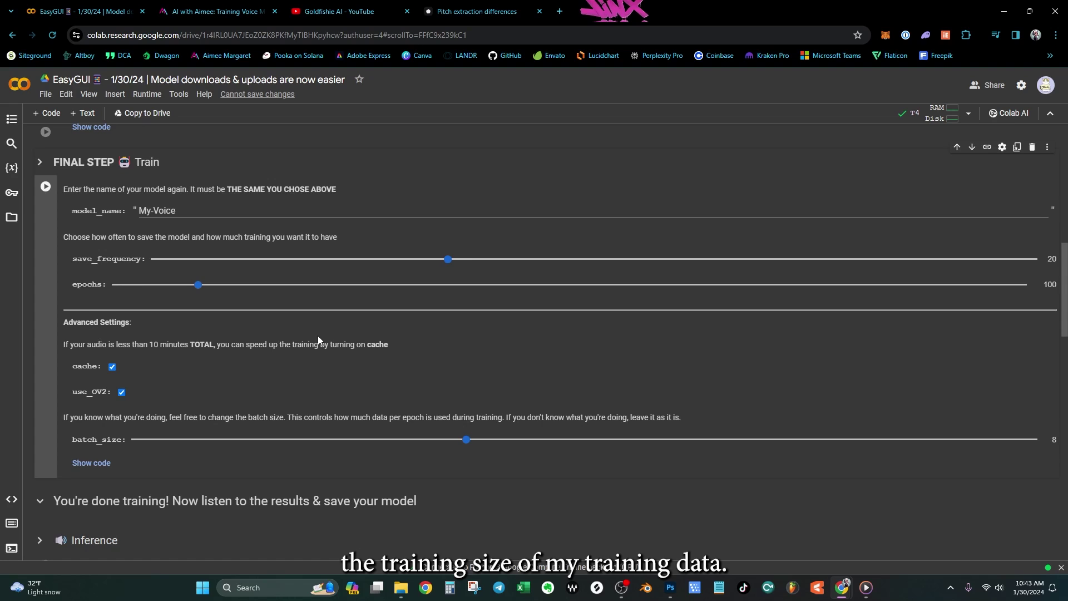
pyautogui.scroll(-1, 318, 335)
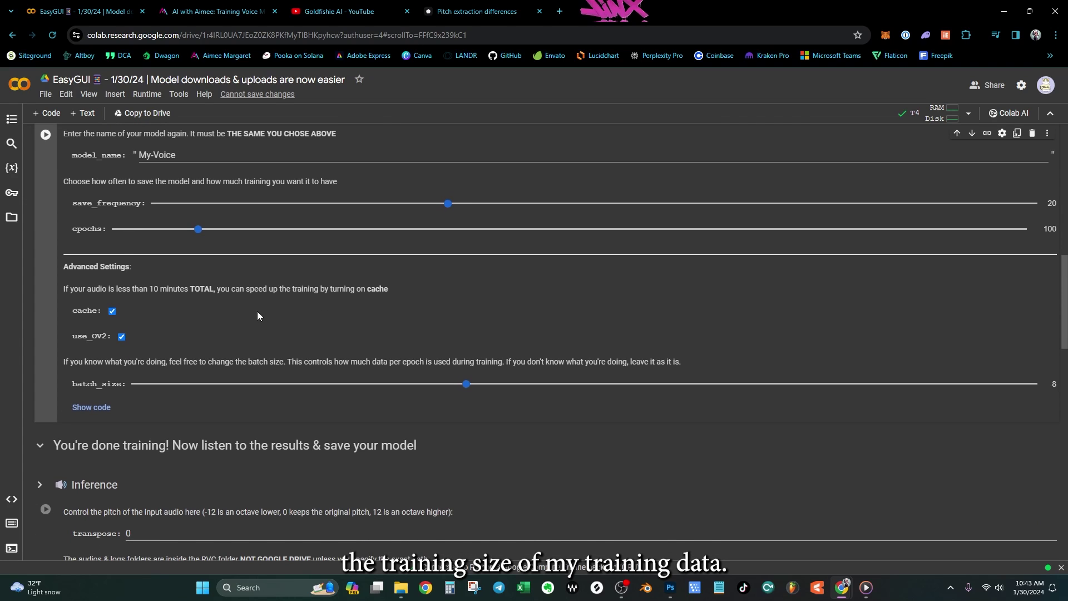
pyautogui.scroll(-2, 257, 315)
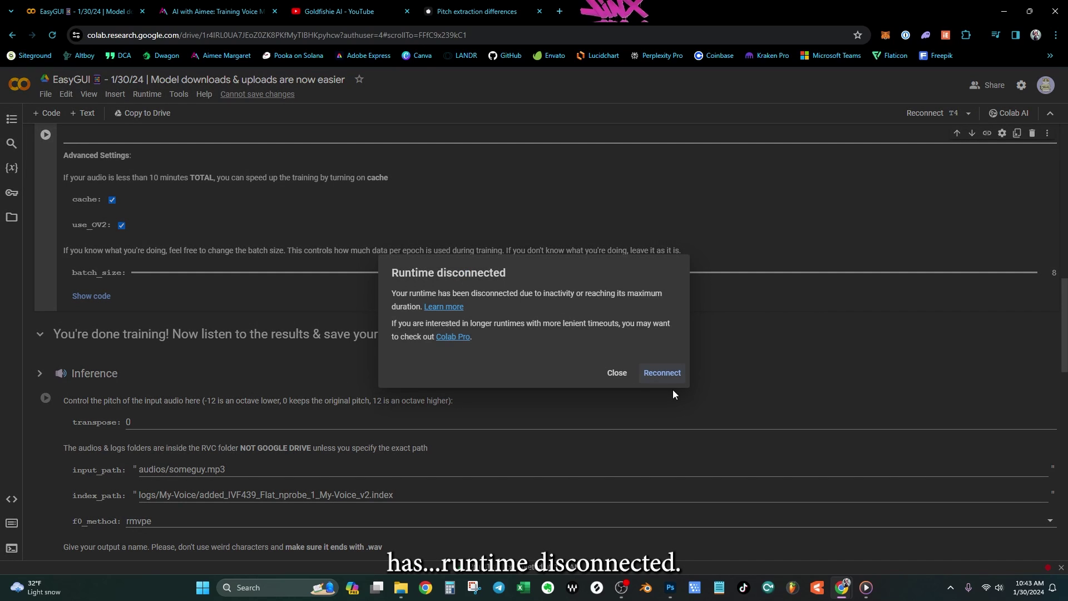
# Reconnect the notebook's disconnected runtime
pyautogui.click(663, 374)
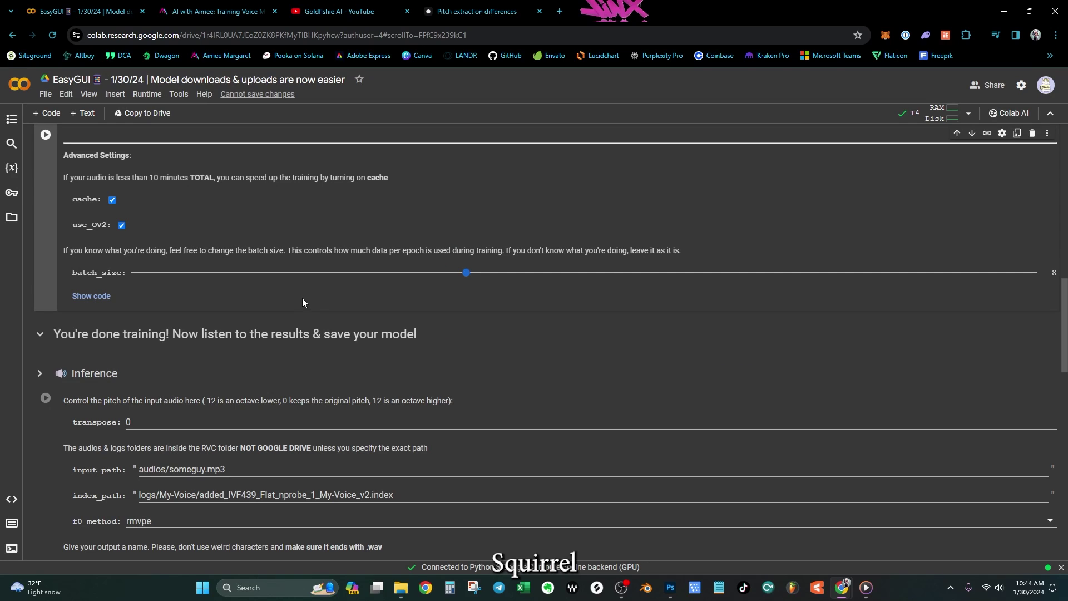
# Try a batch_size of 10 in the final Train cell and return it to 8
pyautogui.scroll(3, 255, 298)
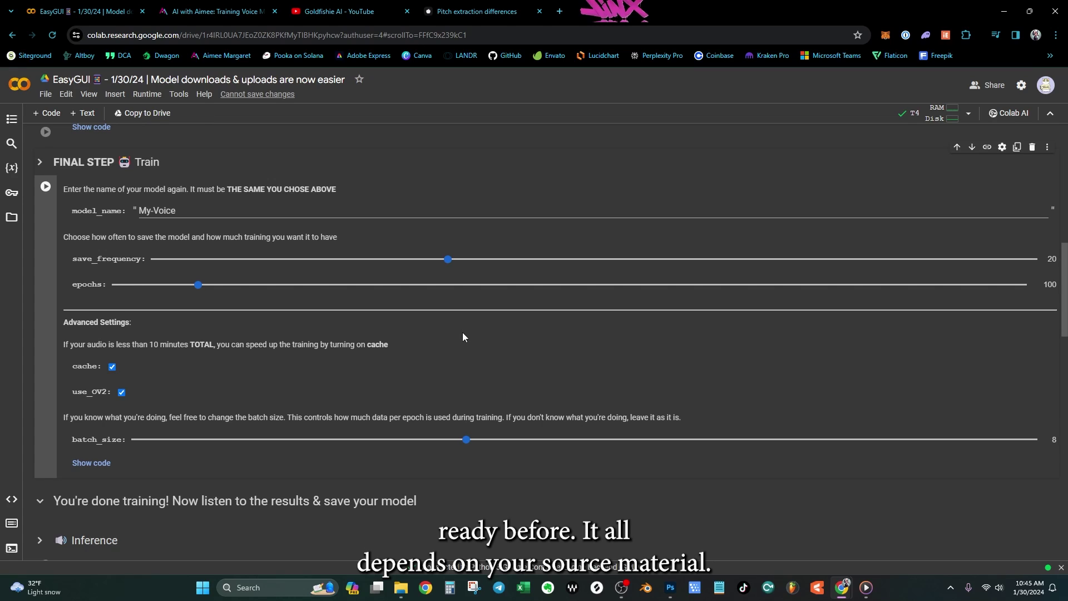
pyautogui.scroll(-1, 364, 316)
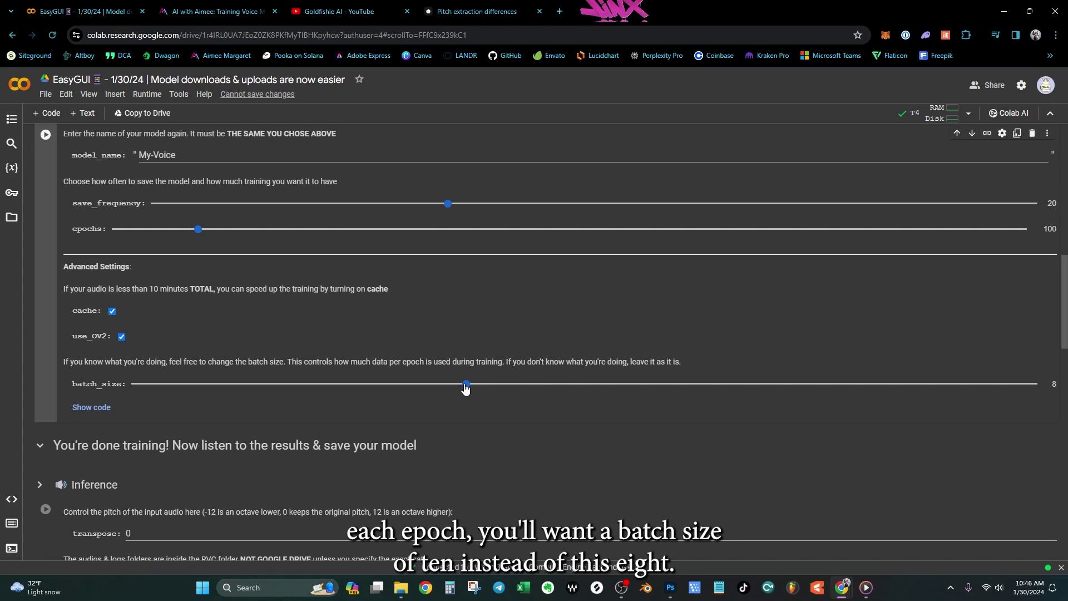
pyautogui.moveTo(492, 388); pyautogui.dragTo(557, 389)
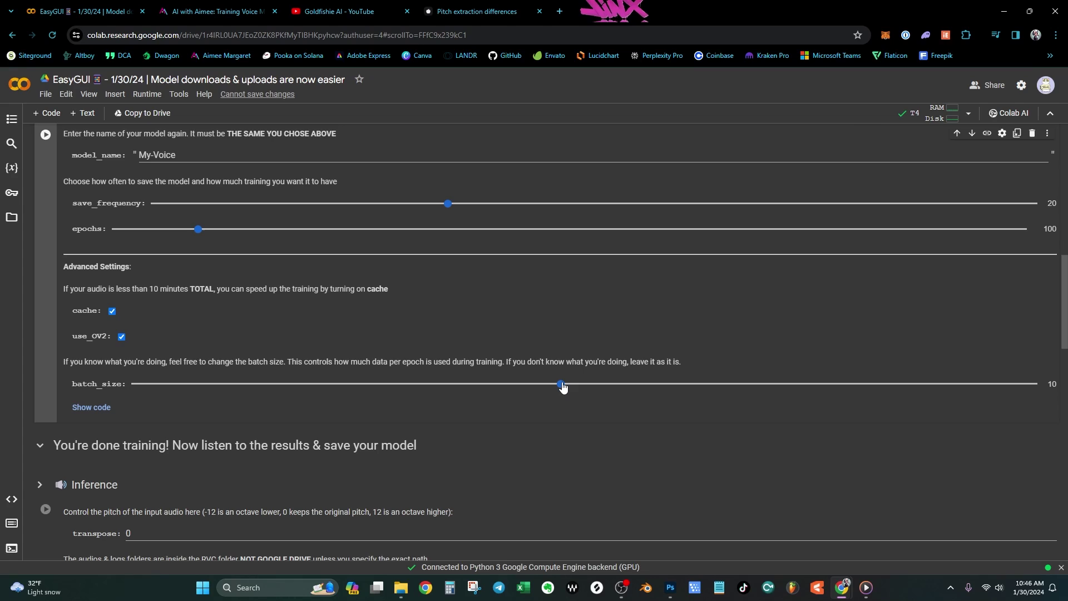
pyautogui.moveTo(537, 390); pyautogui.dragTo(465, 391)
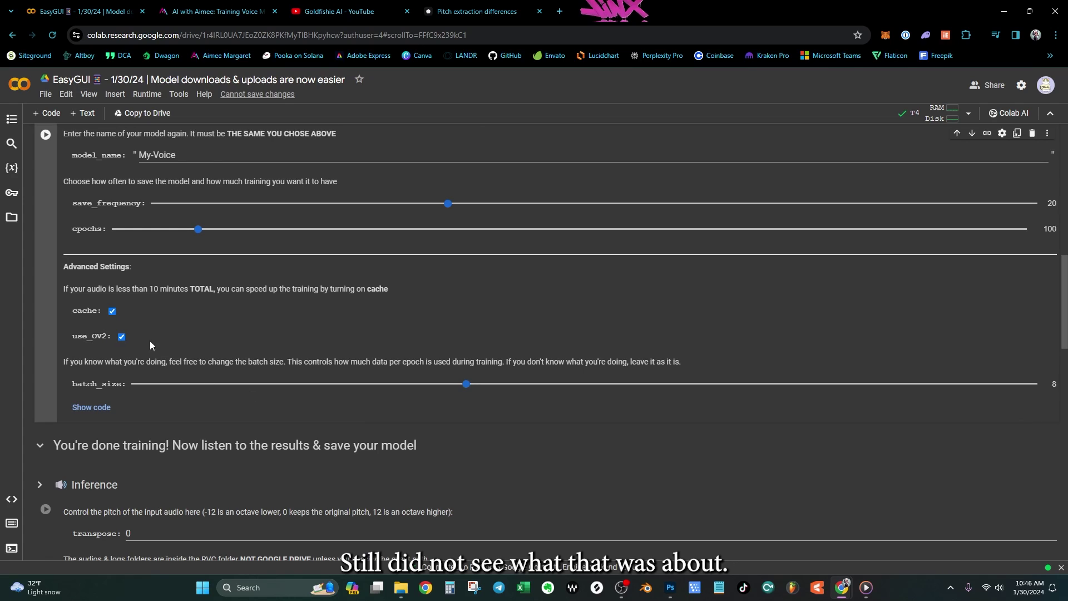
# Try an index_rate of 1 in the Inference cell and return it to 0.66
pyautogui.scroll(2, 175, 349)
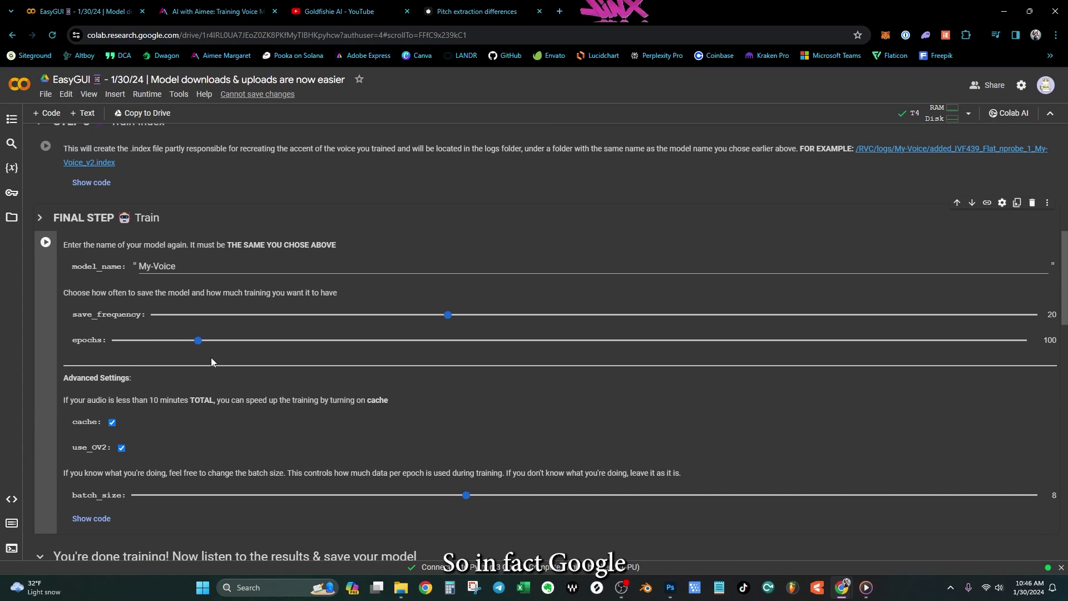
pyautogui.scroll(-3, 159, 429)
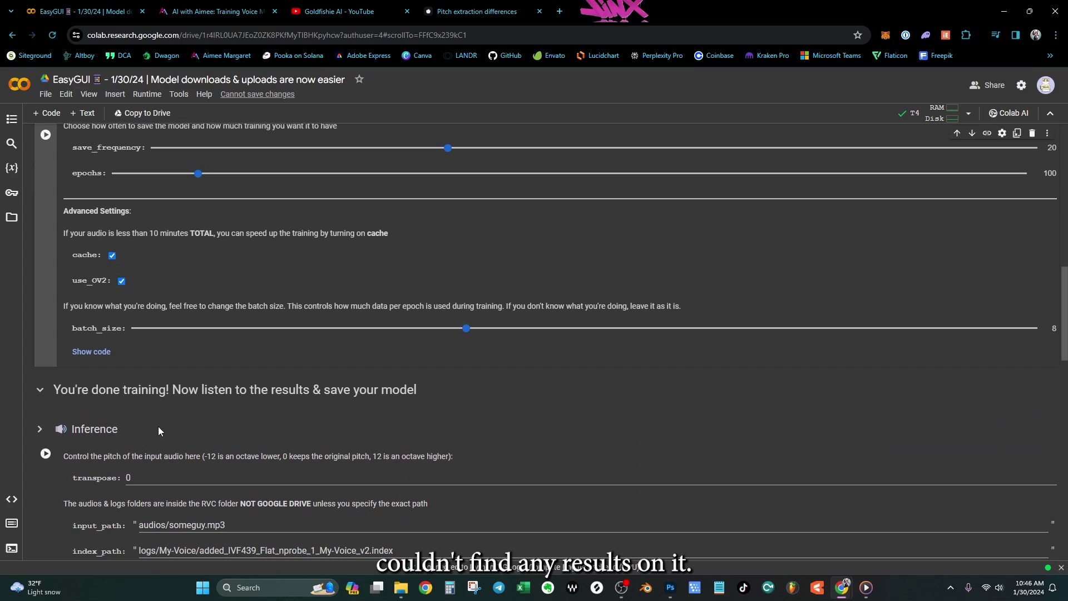
pyautogui.scroll(-2, 158, 423)
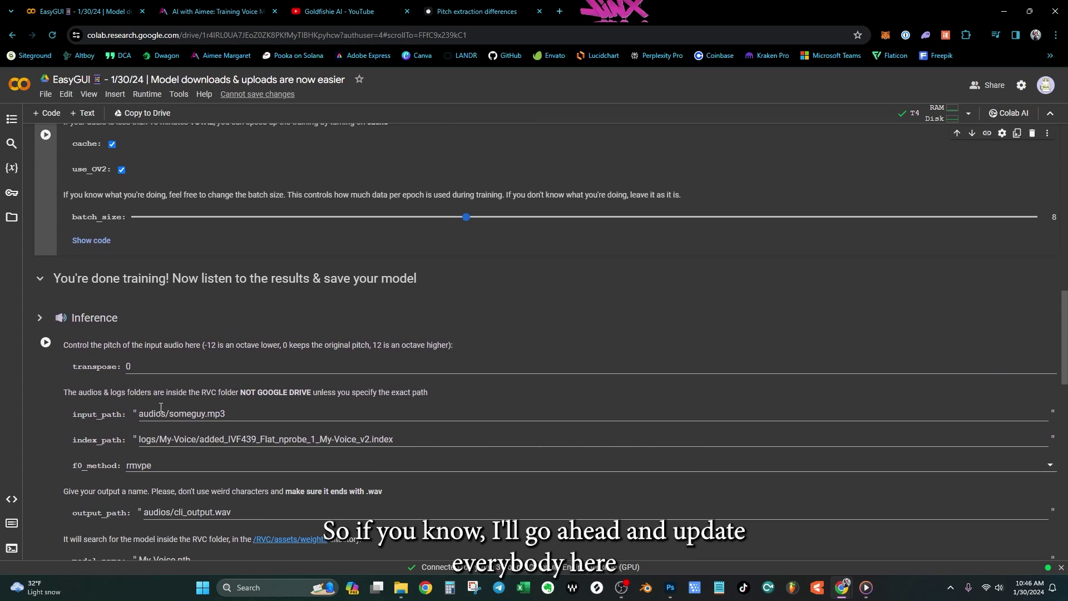
pyautogui.scroll(1, 168, 367)
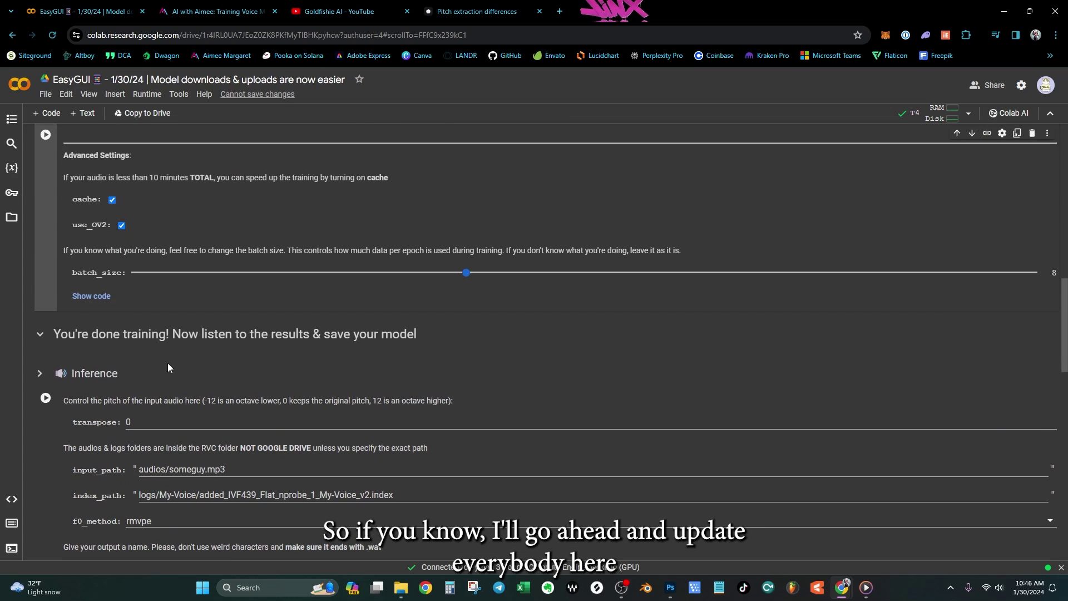
pyautogui.scroll(-5, 280, 353)
pyautogui.scroll(-2, 278, 349)
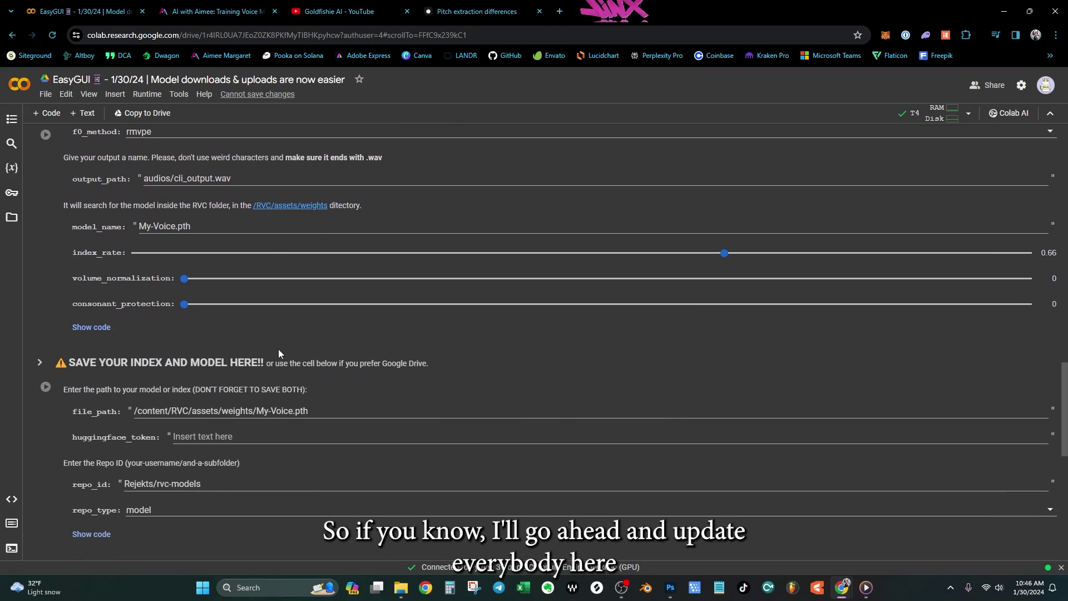
pyautogui.scroll(2, 278, 349)
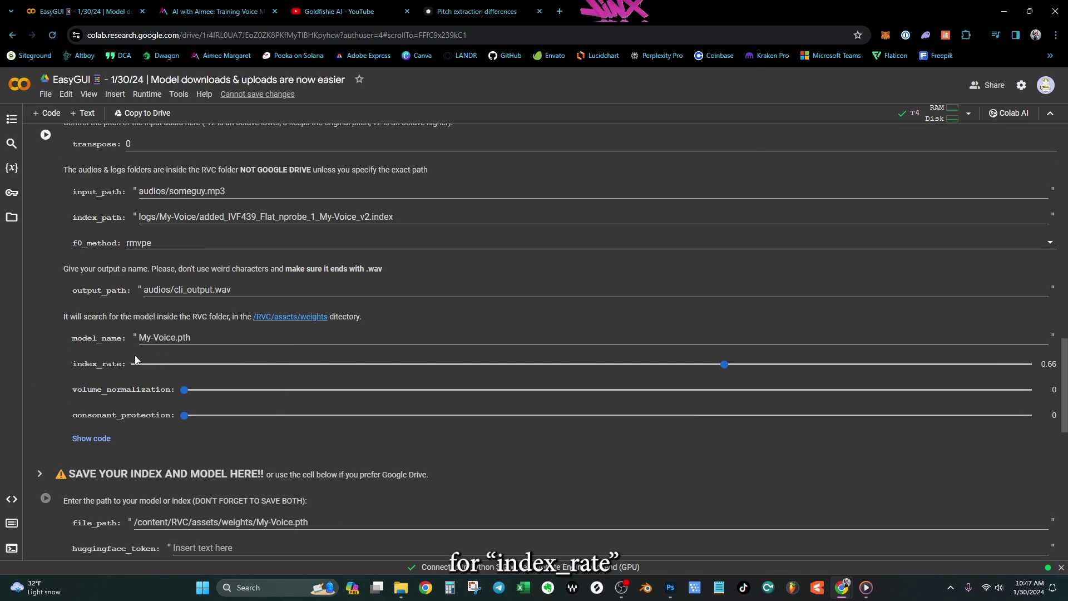
pyautogui.click(727, 367)
pyautogui.moveTo(725, 421); pyautogui.dragTo(1052, 424)
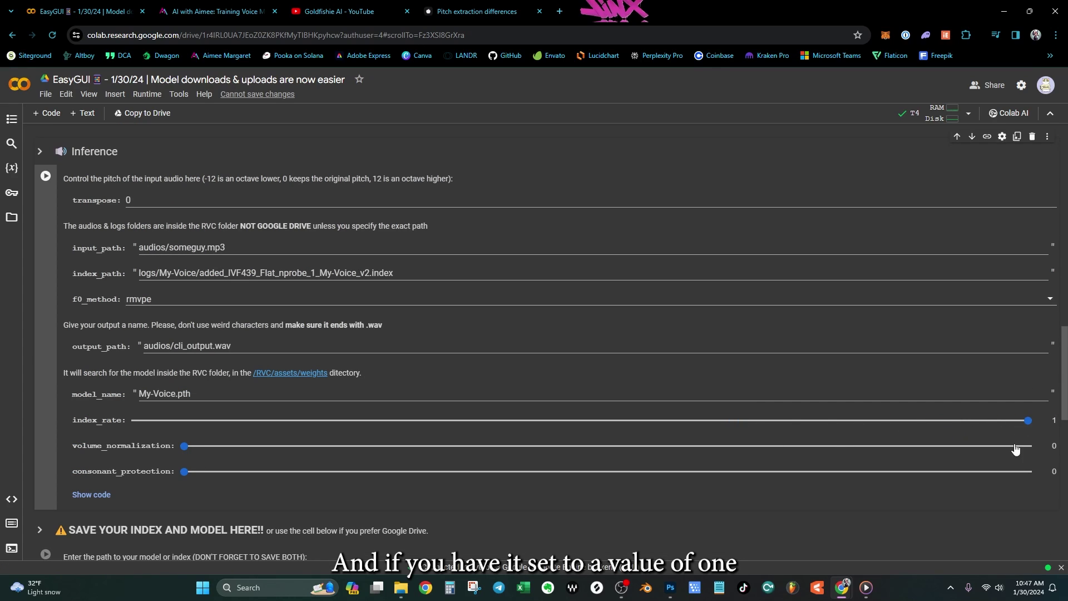
pyautogui.scroll(-1, 894, 432)
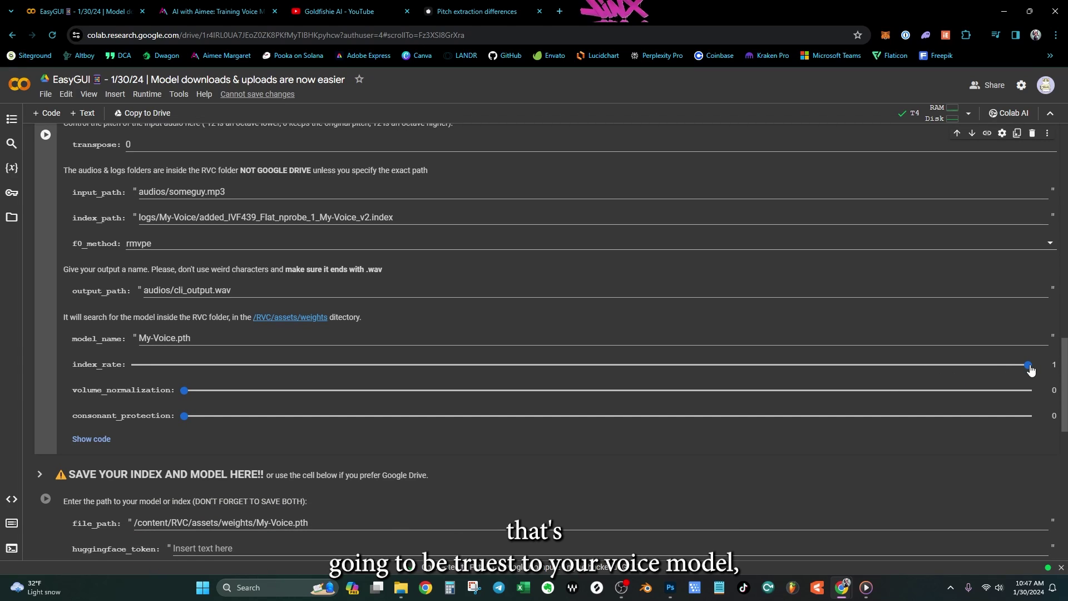
pyautogui.moveTo(1030, 368); pyautogui.dragTo(716, 387)
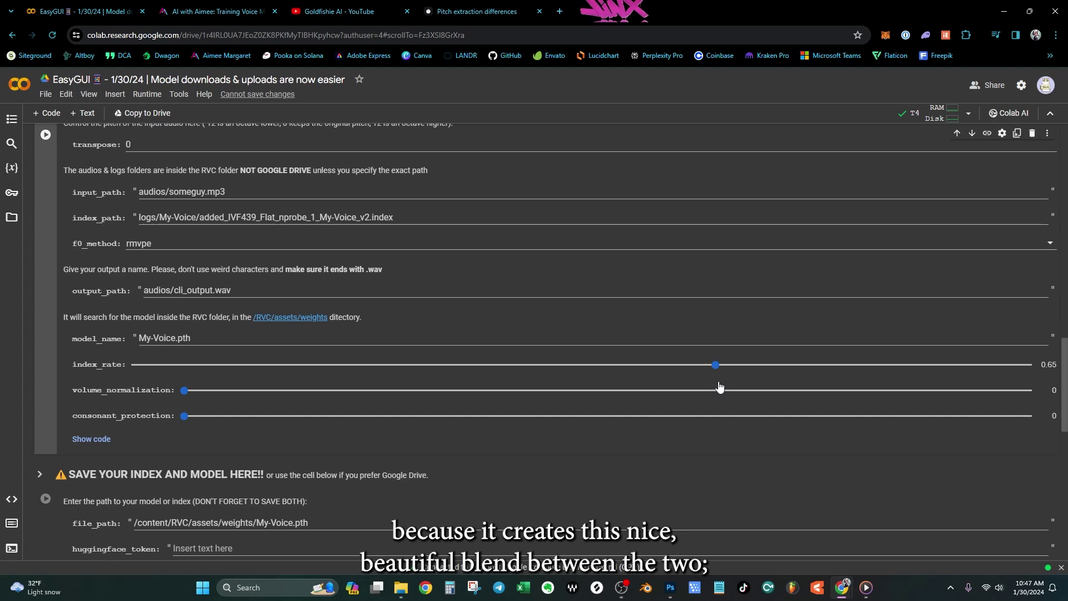
pyautogui.moveTo(720, 387); pyautogui.dragTo(722, 385)
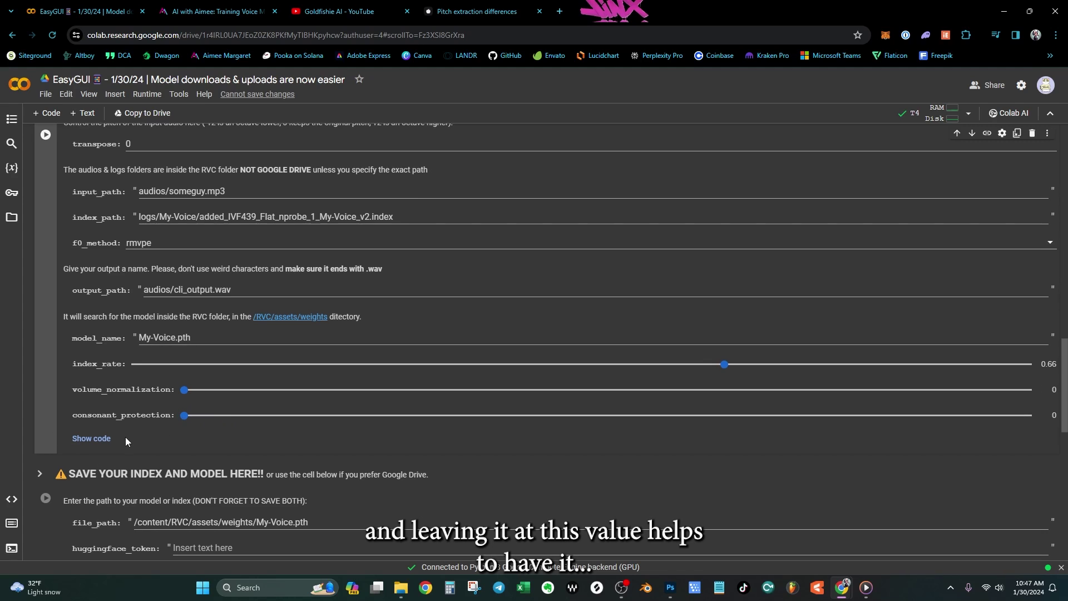
# Examine the pitch extraction methods offered for f0_method in the Inference cell and select rmvpe
pyautogui.scroll(-1, 126, 440)
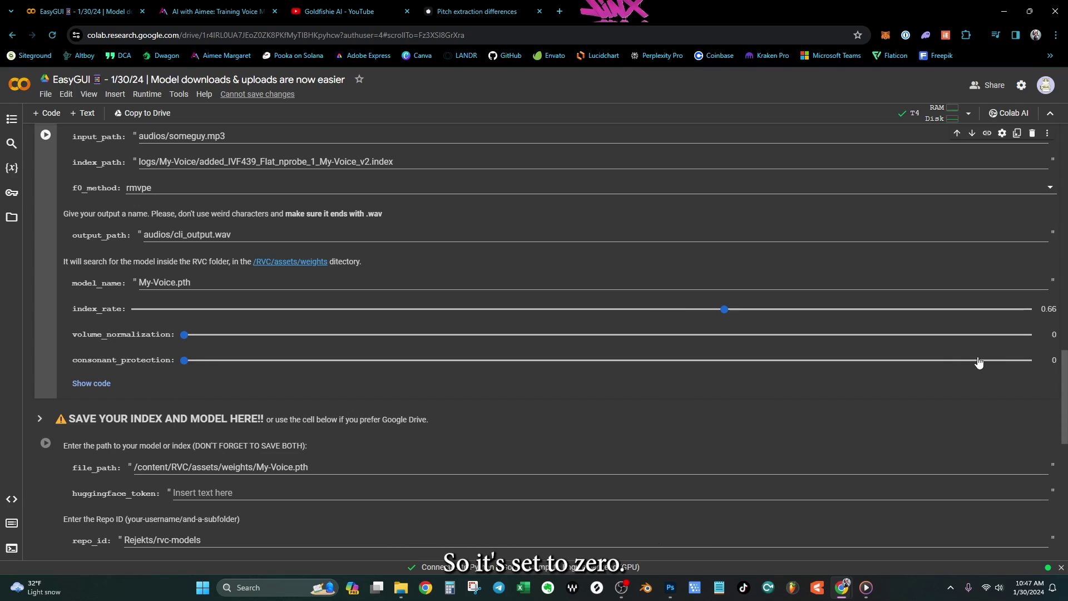
pyautogui.scroll(2, 193, 387)
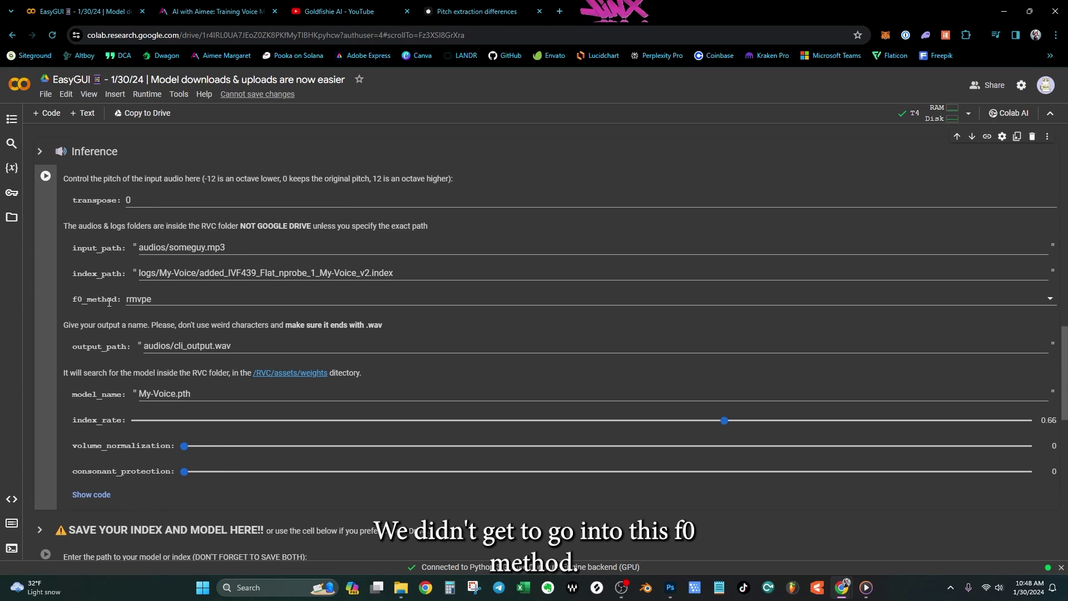
pyautogui.click(180, 299)
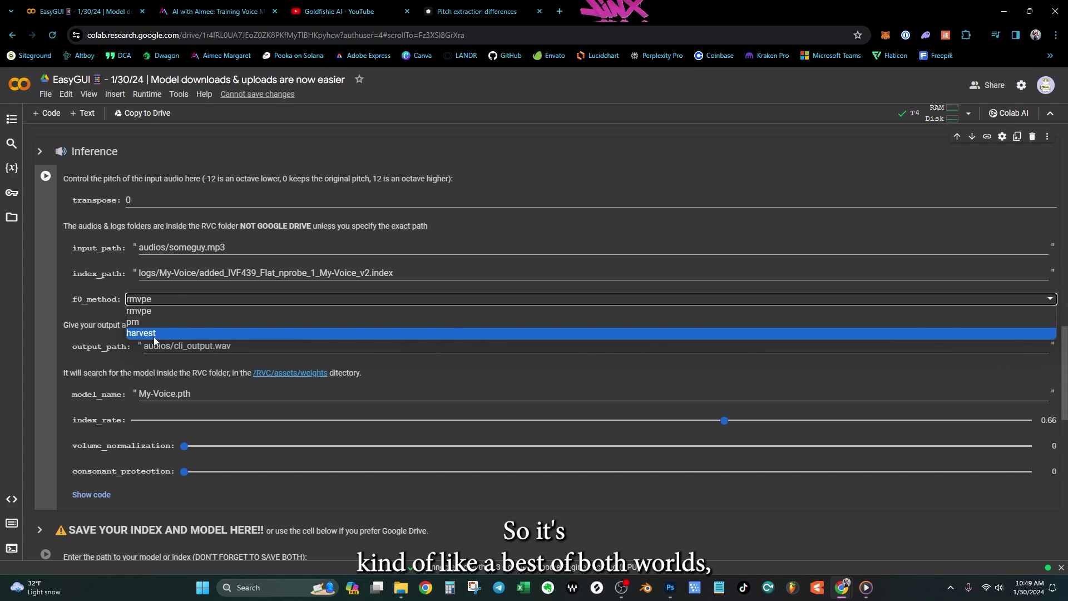
pyautogui.click(164, 311)
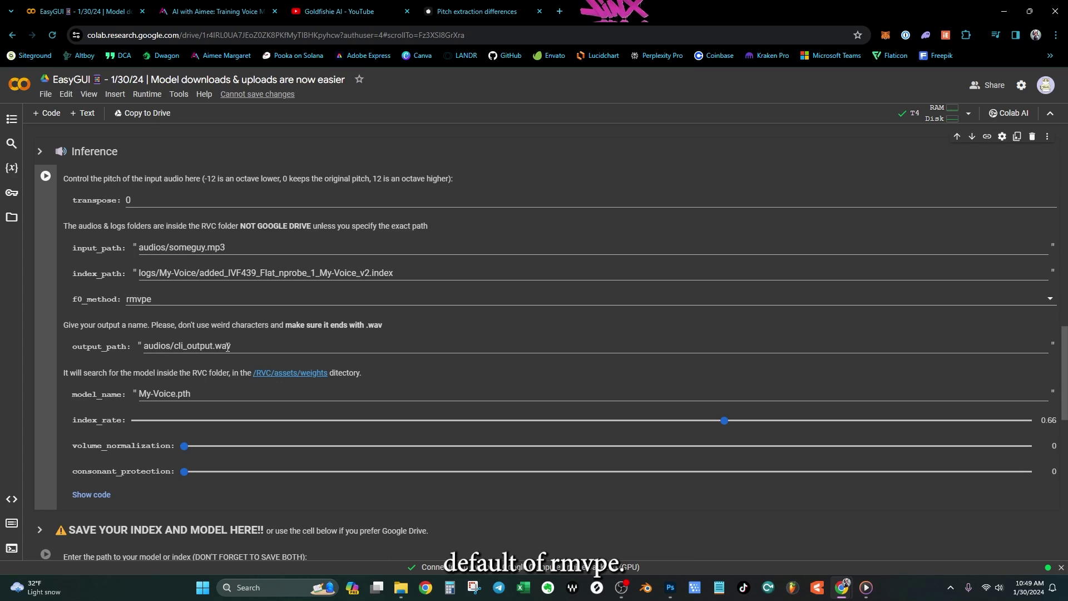
pyautogui.scroll(-2, 226, 346)
pyautogui.scroll(-10, 226, 352)
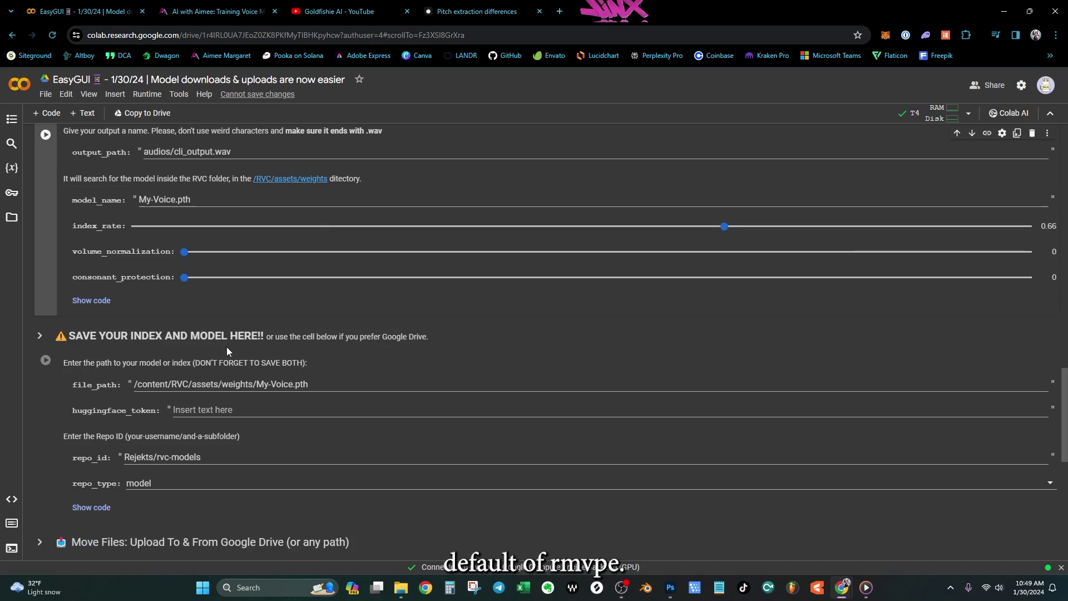
pyautogui.scroll(10, 226, 352)
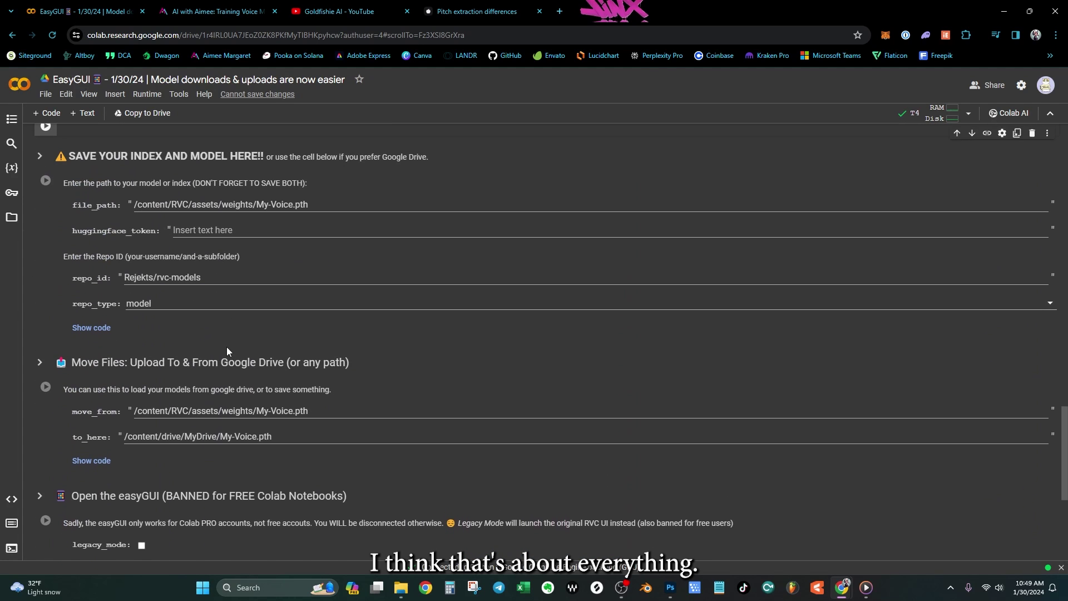
pyautogui.scroll(6, 226, 352)
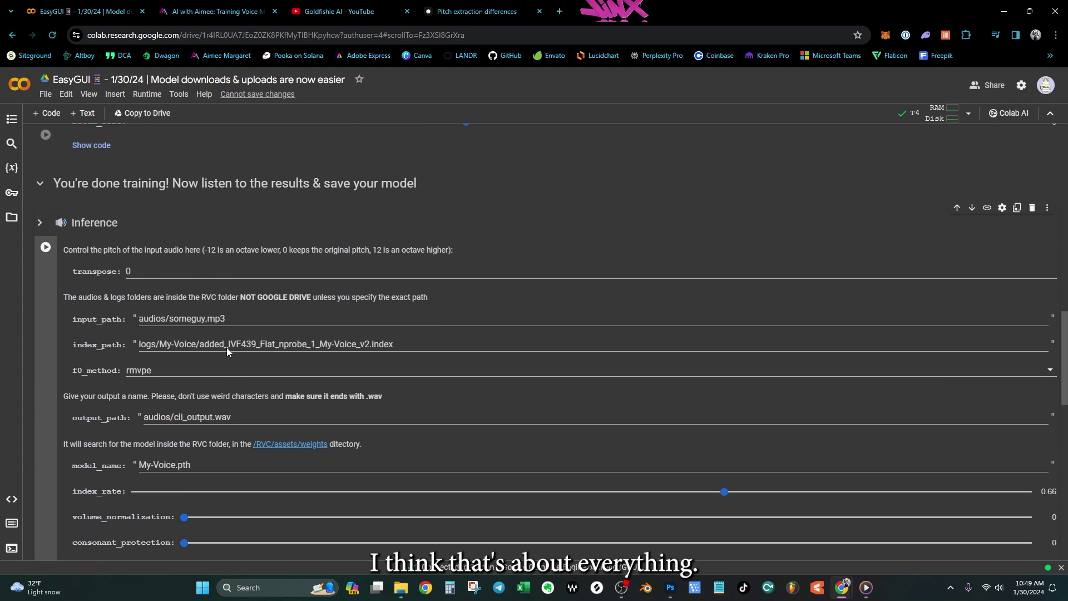